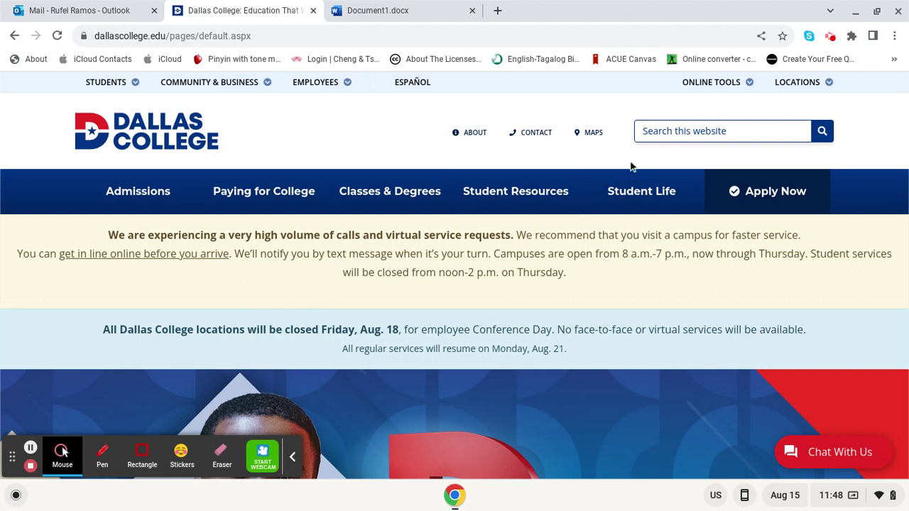
Step: Search the Dallas College website for 'libraries' and scroll down to the Libraries research tools
click(682, 135)
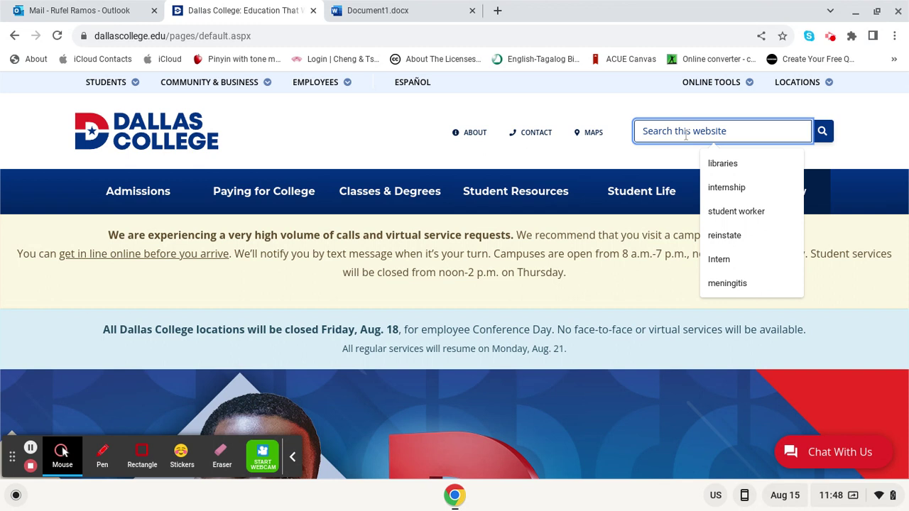
text(libr)
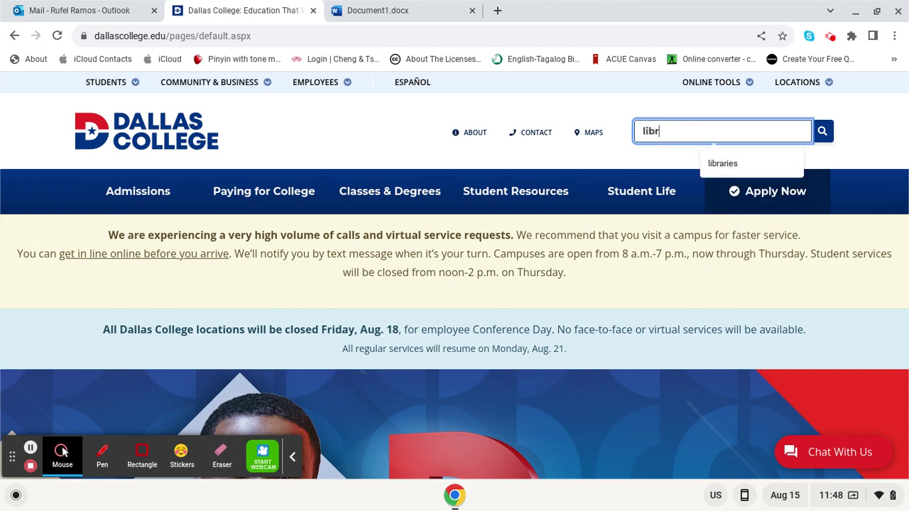
text(aries)
key(Return)
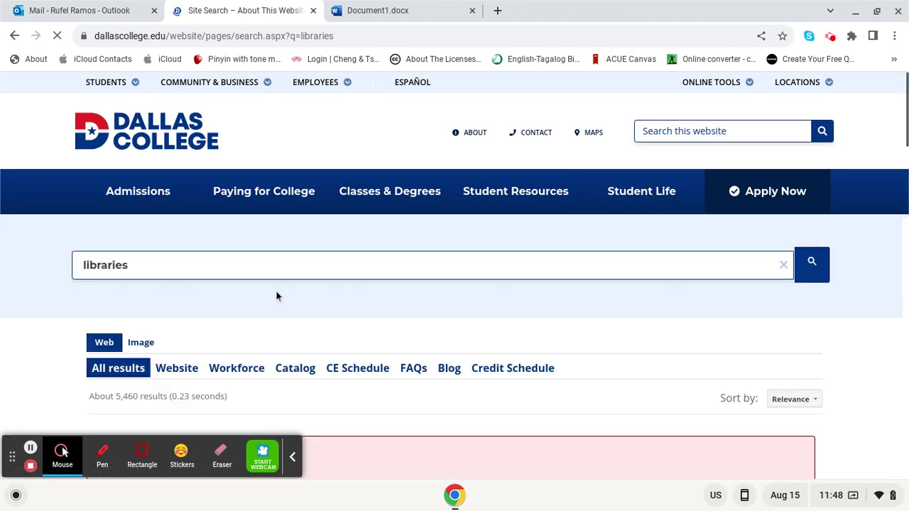
scroll(346, 313, down, 2)
scroll(347, 314, down, 1)
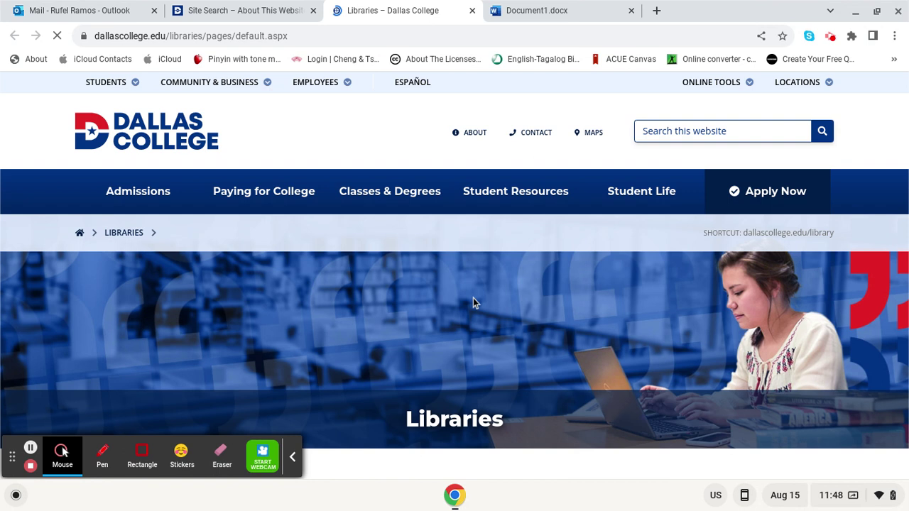
scroll(561, 325, down, 1)
scroll(561, 319, down, 1)
scroll(561, 320, down, 1)
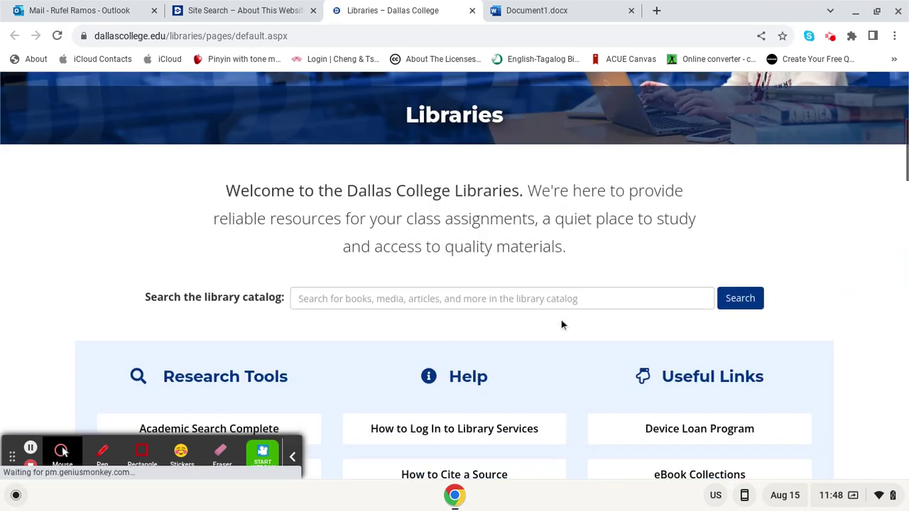
scroll(561, 320, down, 2)
scroll(455, 317, down, 1)
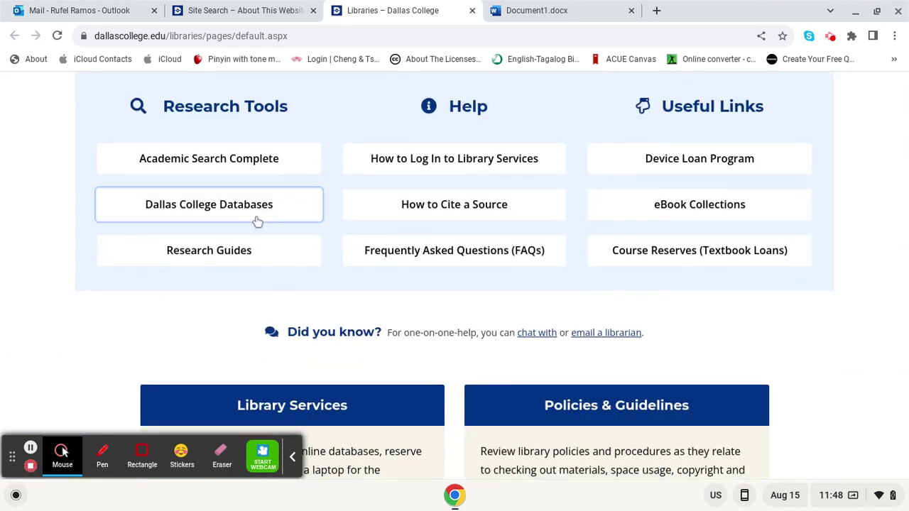
Step: Open Academic OneFile from the Dallas College database list, signing in as a student
click(226, 211)
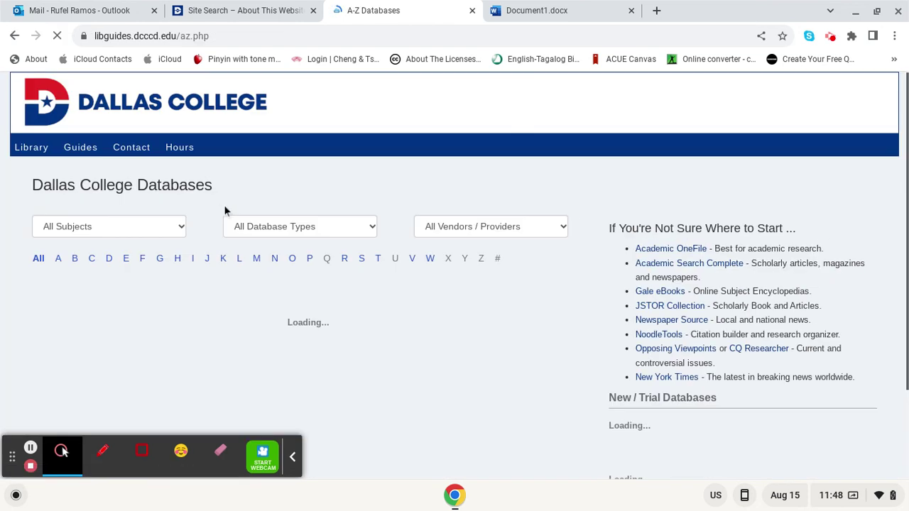
scroll(757, 201, down, 1)
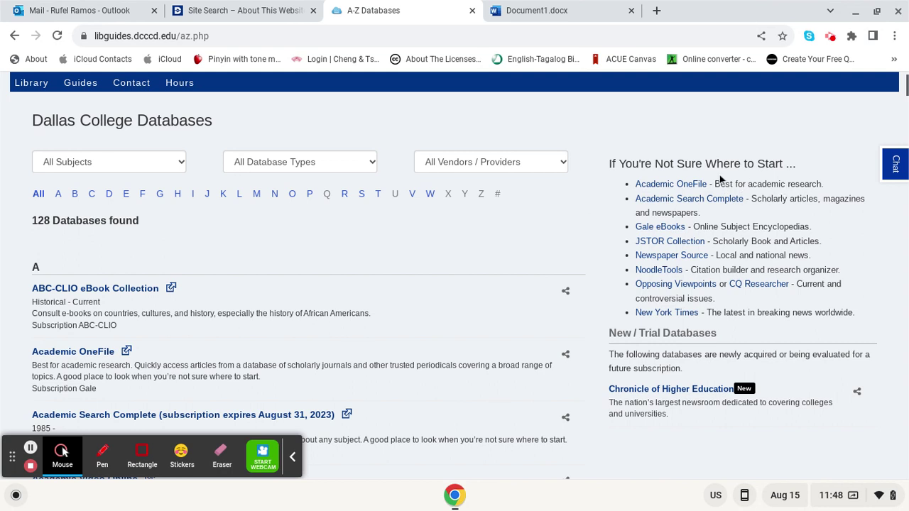
click(670, 185)
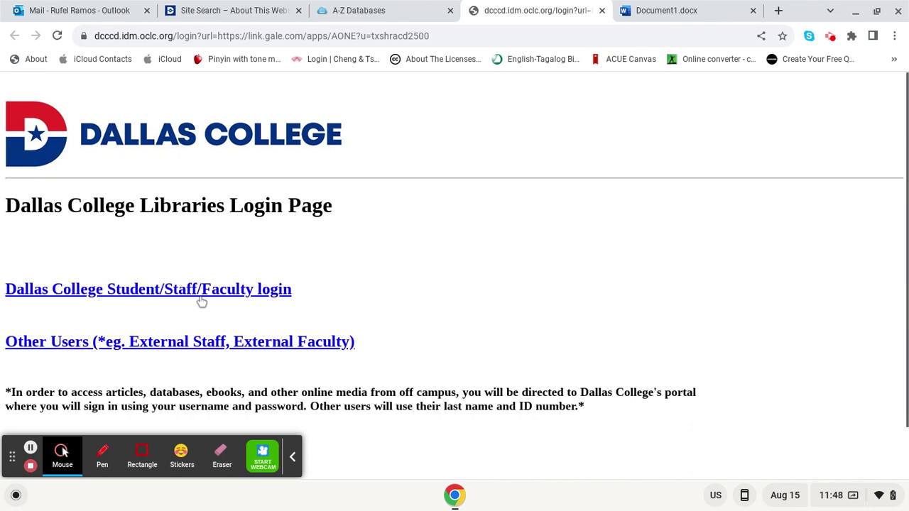
click(196, 291)
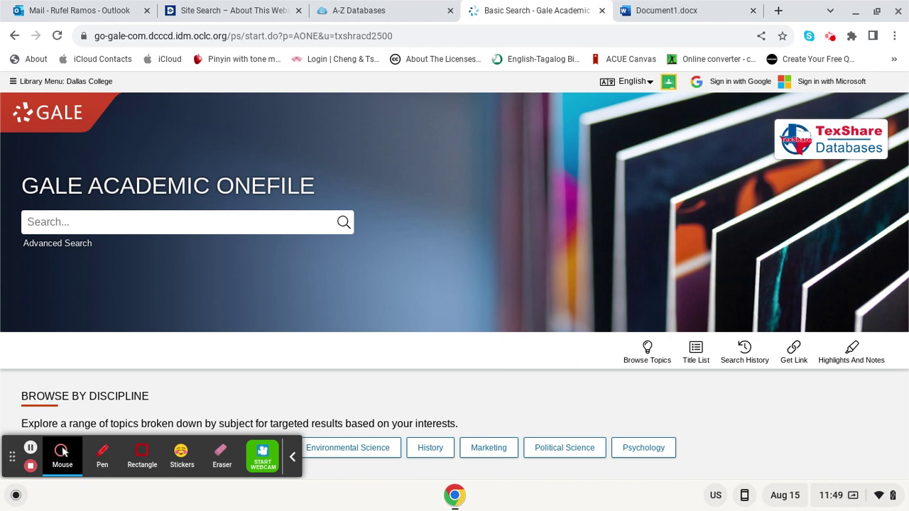
click(251, 227)
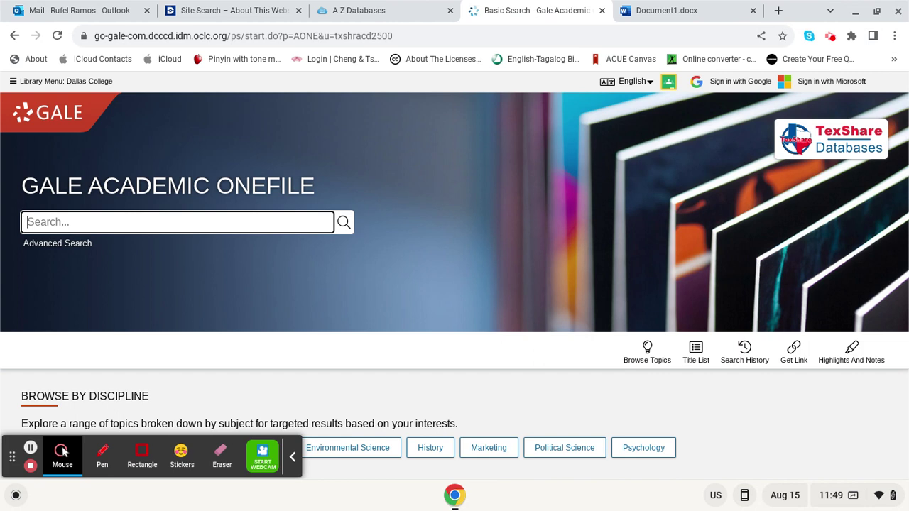
Step: Run a keyword search for 'social media and mental health'
text(socia)
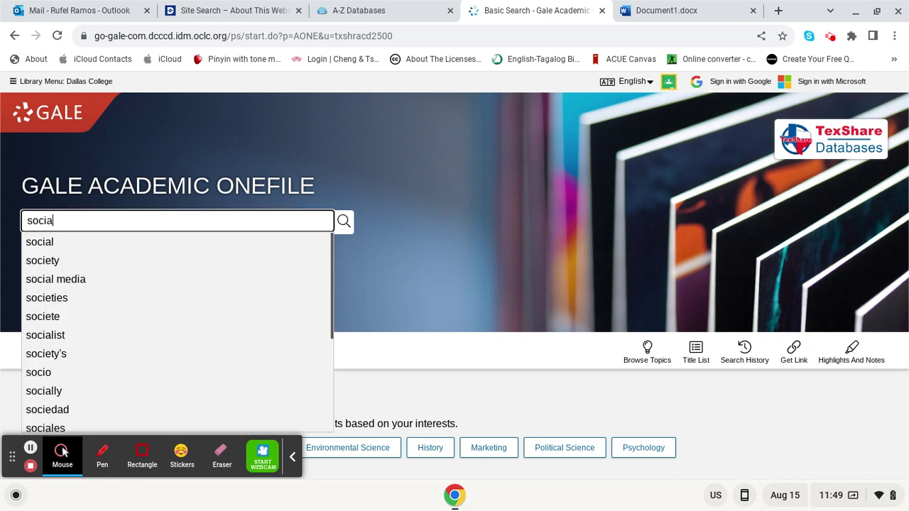
text(l )
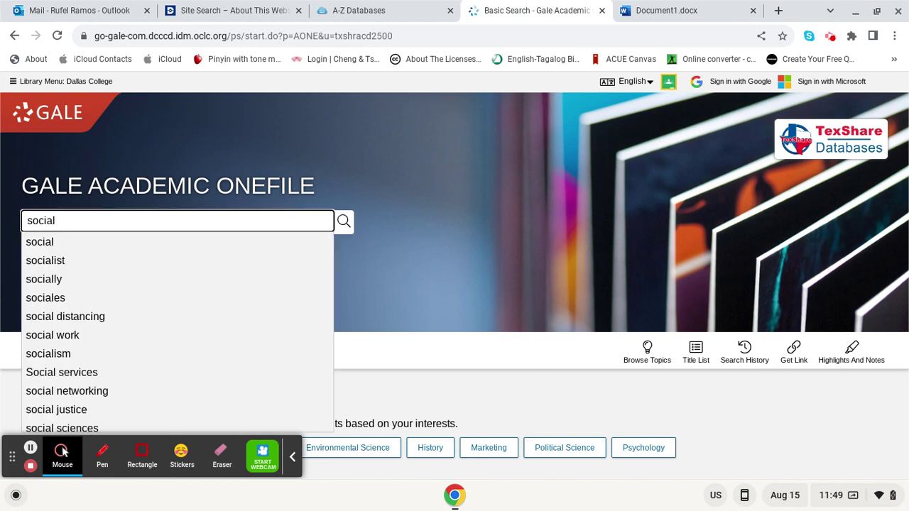
text(media and men)
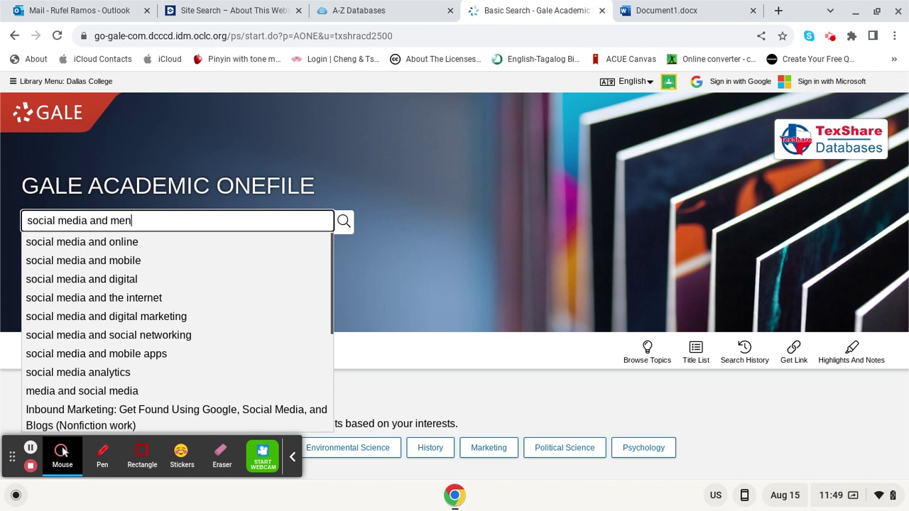
text(tal health)
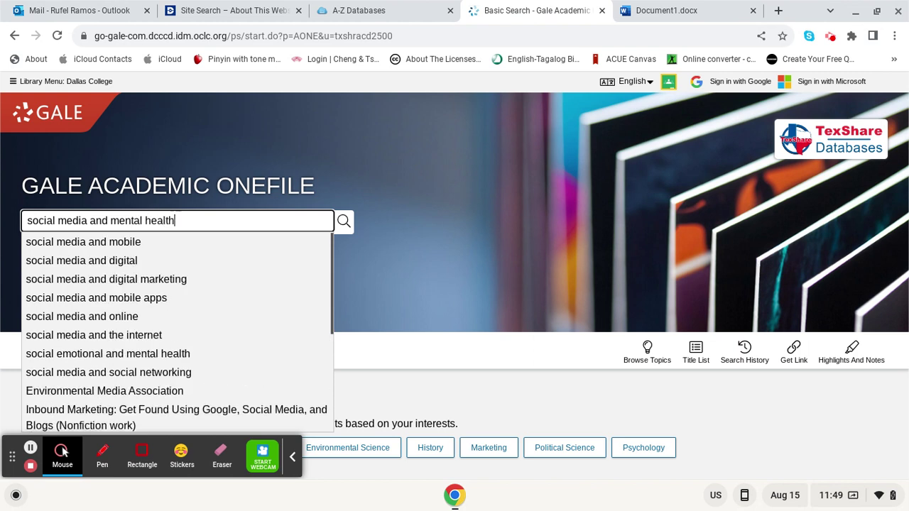
click(347, 232)
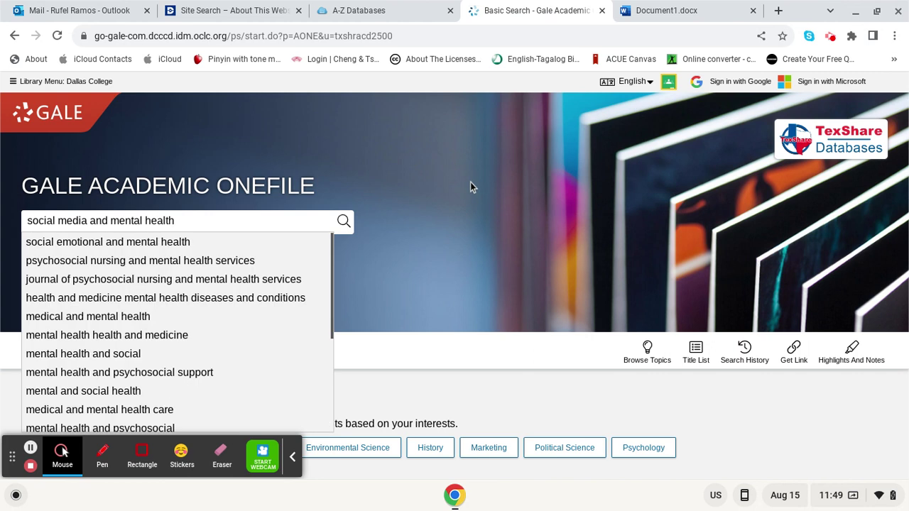
click(375, 208)
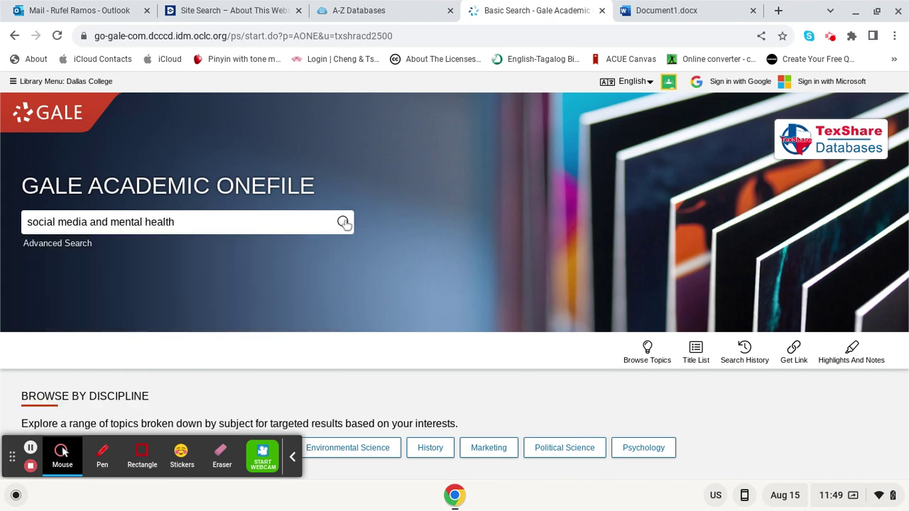
click(344, 223)
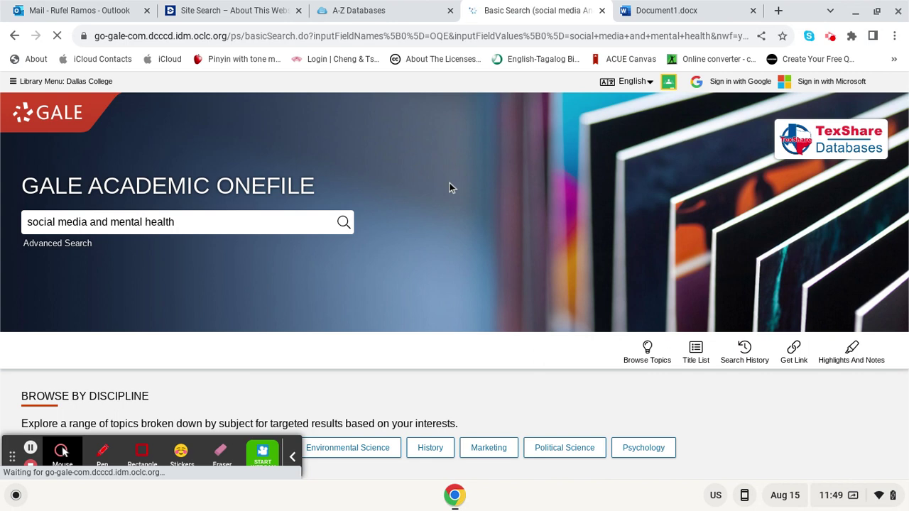
Step: Browse the results and open the top article, 'Social media and mental health in students' from BMC Psychiatry
scroll(449, 188, down, 2)
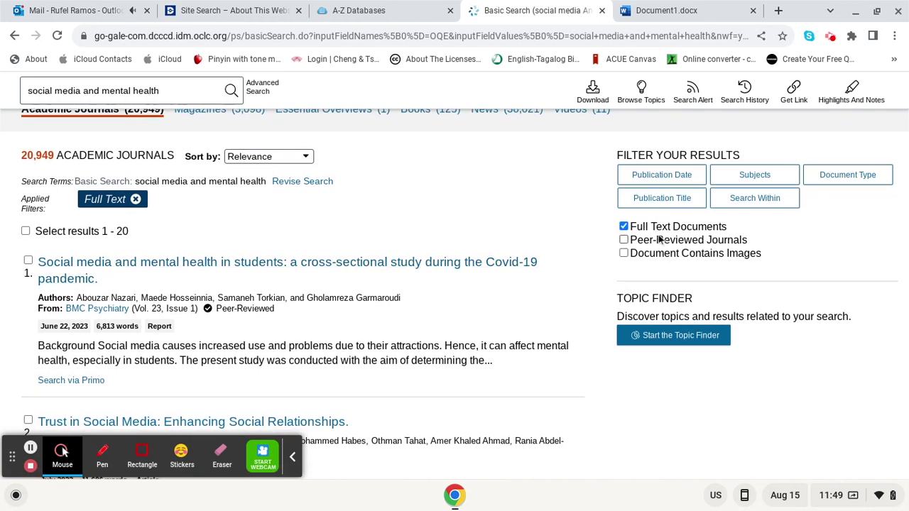
scroll(451, 226, down, 2)
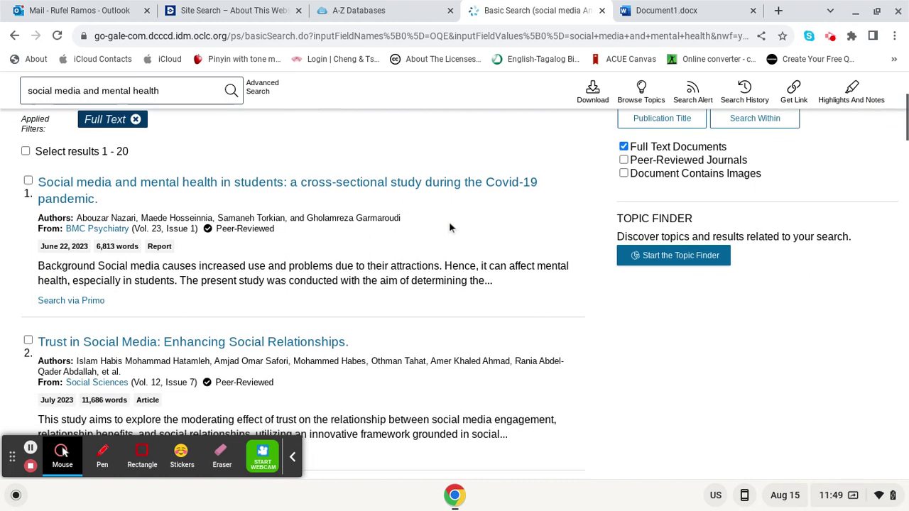
scroll(507, 296, down, 2)
scroll(506, 294, down, 2)
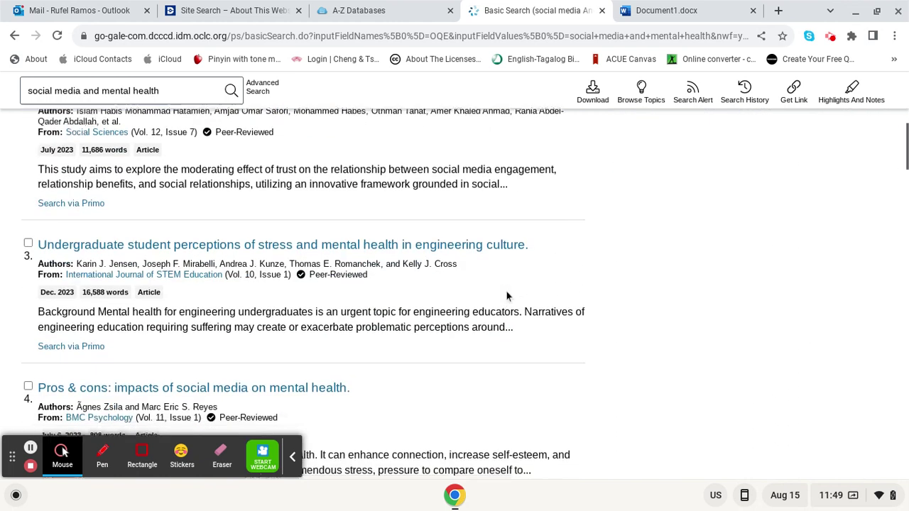
scroll(506, 294, down, 4)
scroll(506, 294, up, 6)
scroll(498, 298, up, 1)
scroll(497, 298, up, 2)
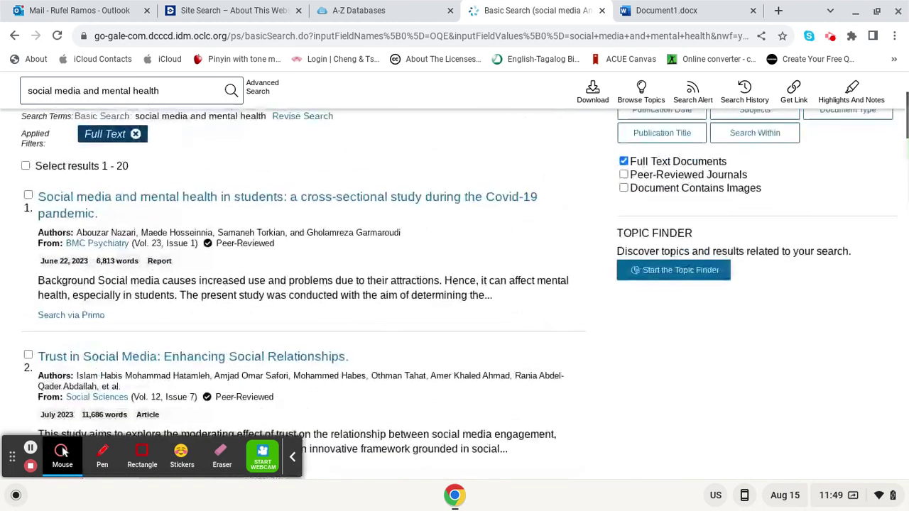
scroll(495, 306, up, 1)
scroll(495, 305, down, 2)
scroll(496, 305, down, 6)
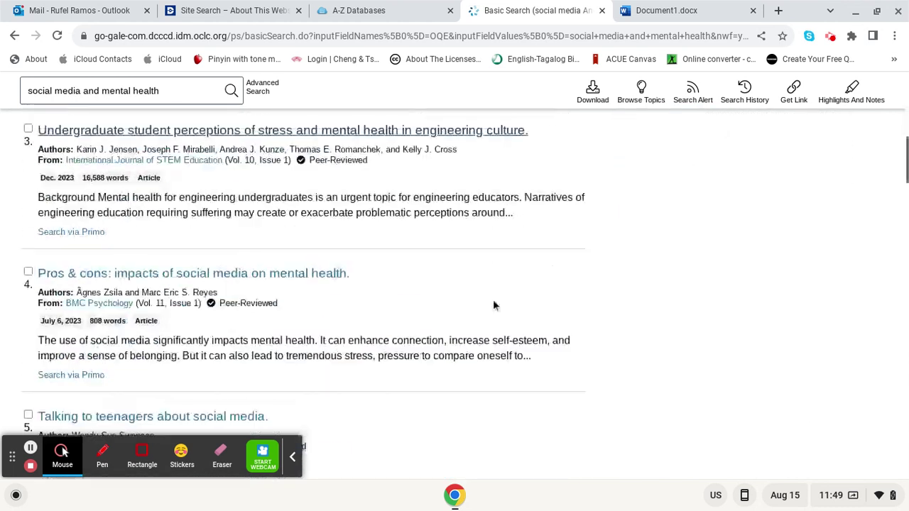
scroll(495, 305, down, 3)
scroll(496, 306, down, 4)
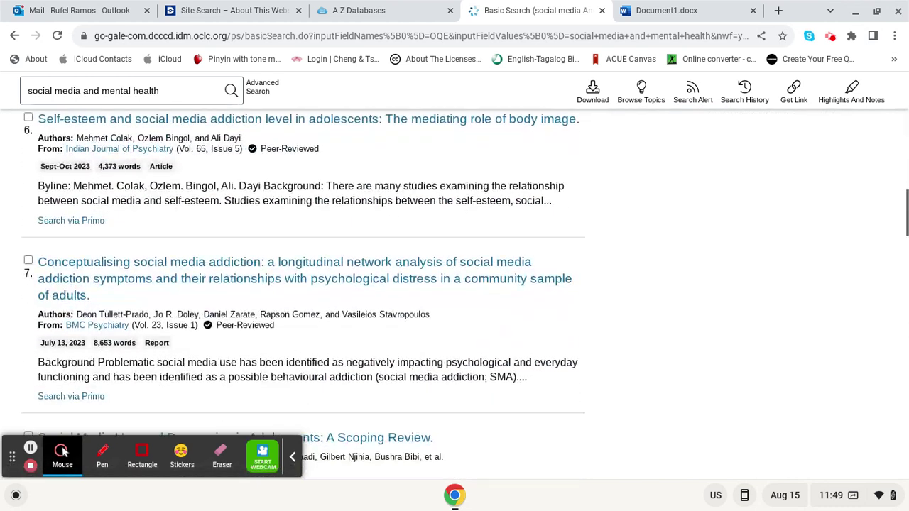
scroll(493, 300, up, 7)
scroll(286, 247, up, 4)
scroll(285, 246, up, 1)
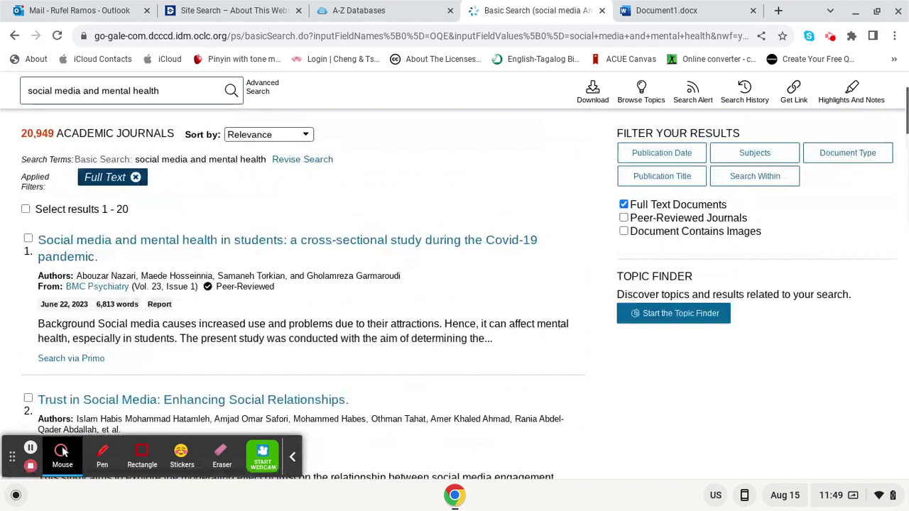
click(286, 247)
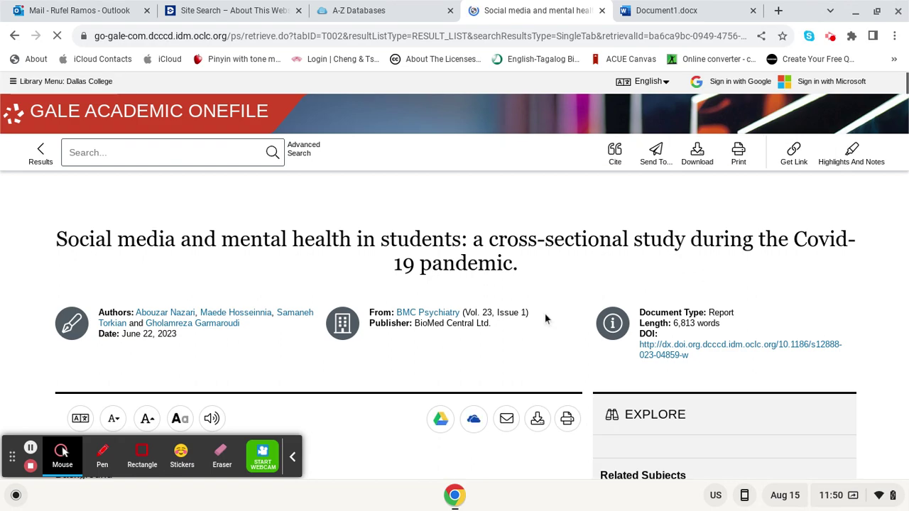
scroll(545, 314, down, 3)
scroll(429, 327, down, 5)
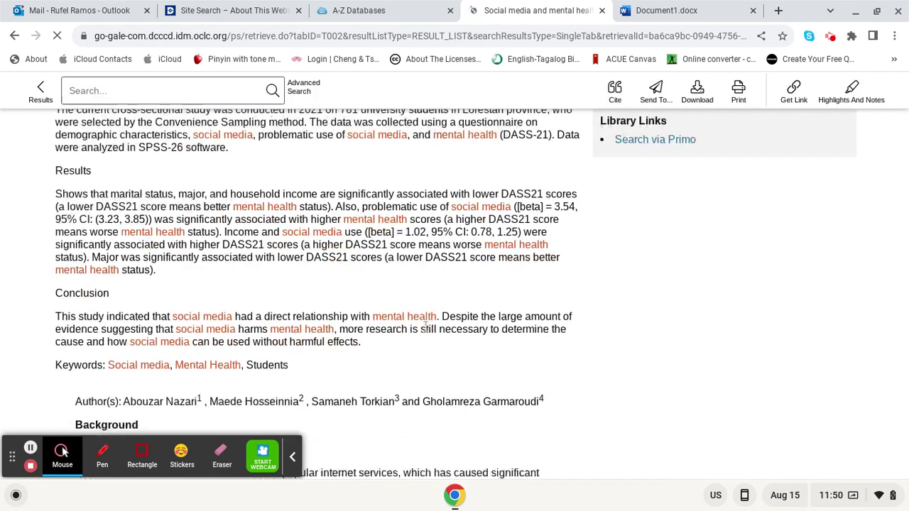
scroll(427, 327, down, 5)
scroll(469, 341, down, 3)
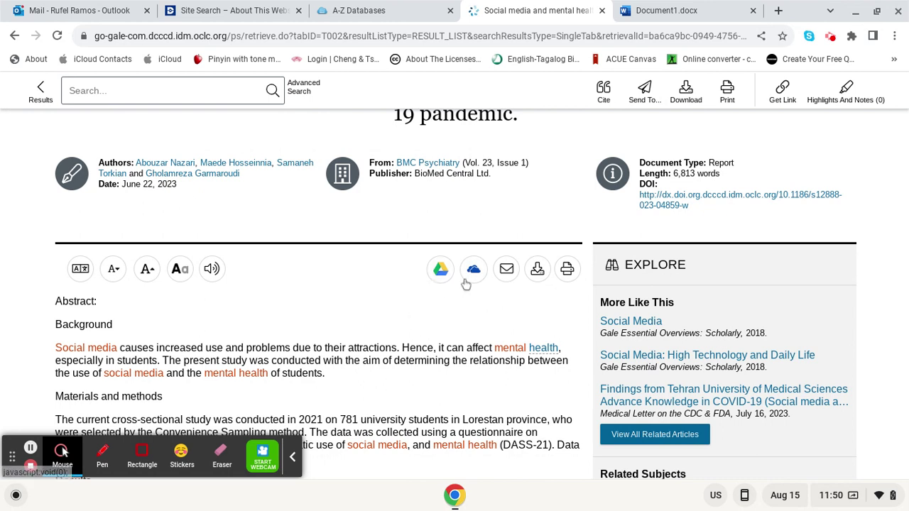
scroll(448, 198, down, 1)
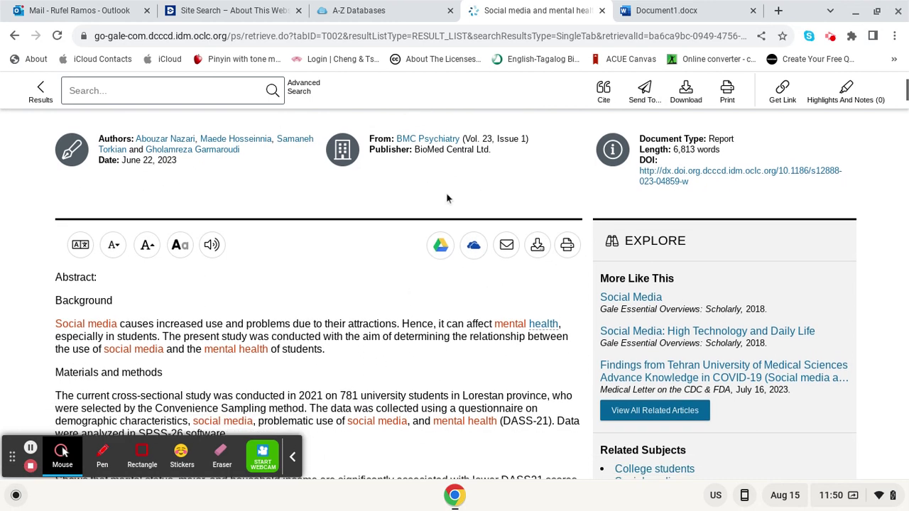
scroll(448, 199, up, 3)
scroll(448, 197, up, 2)
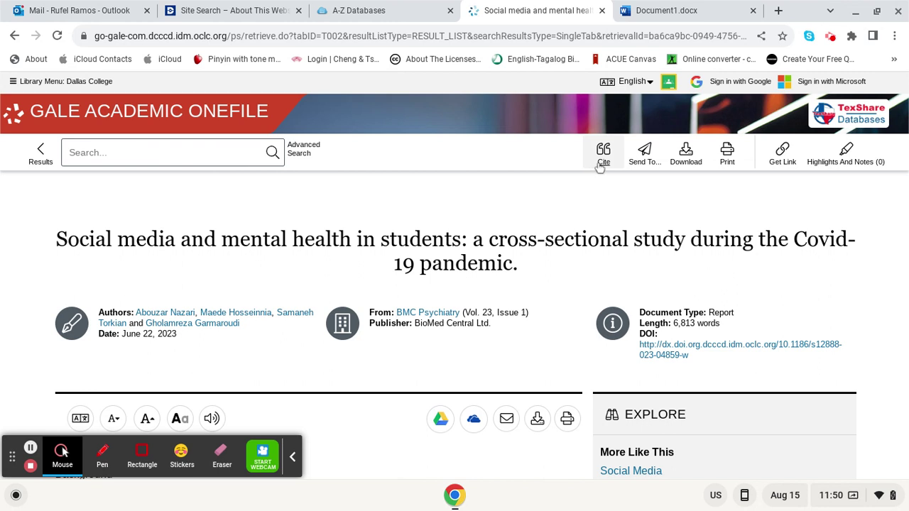
Step: Show the article's MLA 9th Edition citation and select its full text to copy
click(601, 162)
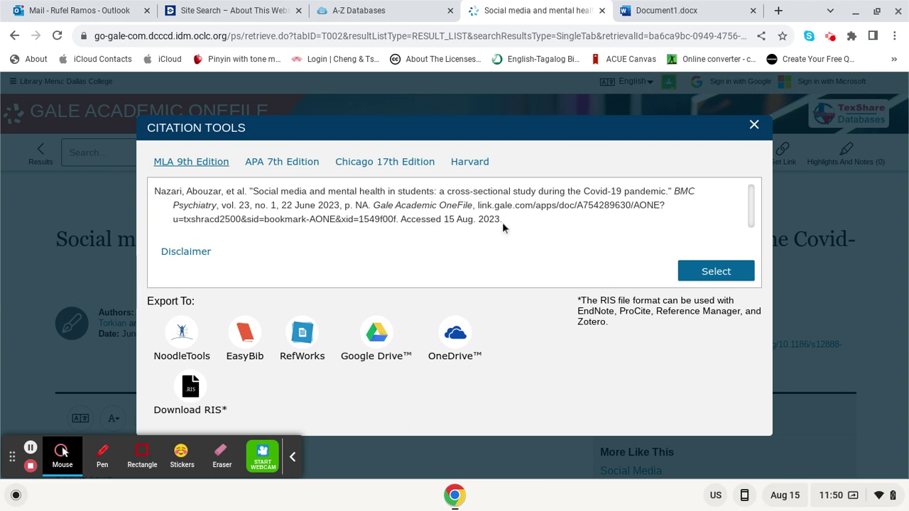
drag(500, 221, 153, 196)
key(ctrl+c)
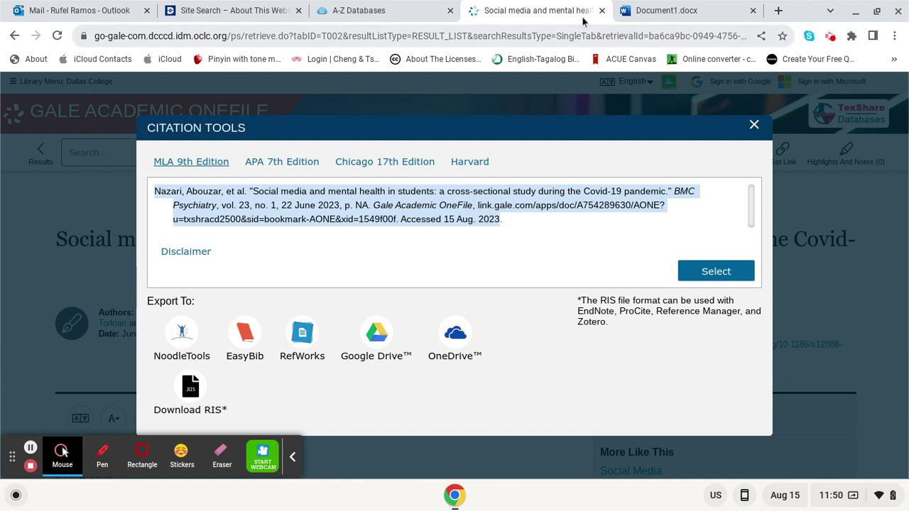
mouse_move(666, 10)
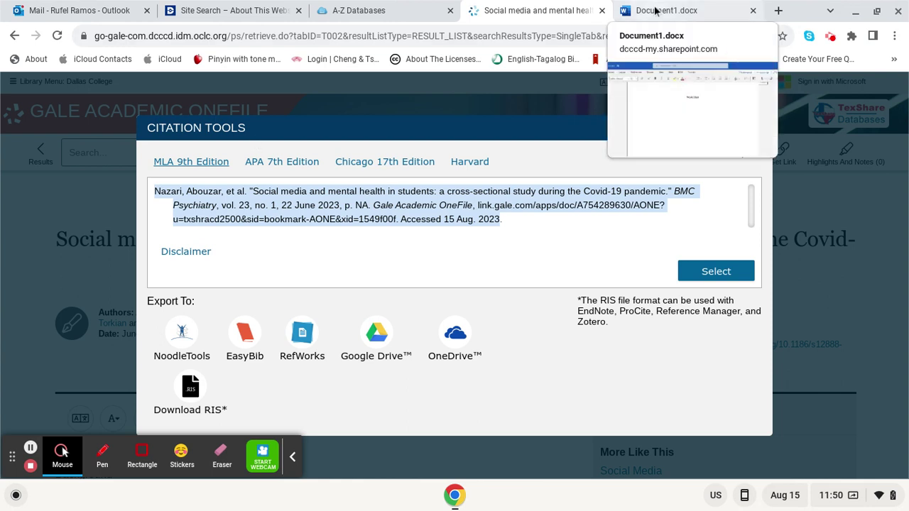
Step: Paste the MLA citation under the Work Cited heading in Document1 and select the pasted paragraph
click(657, 10)
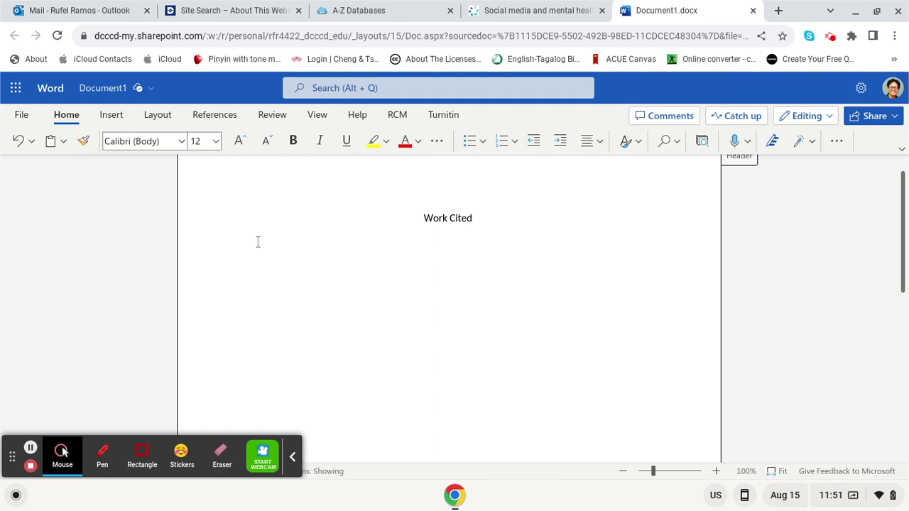
key(ctrl+v)
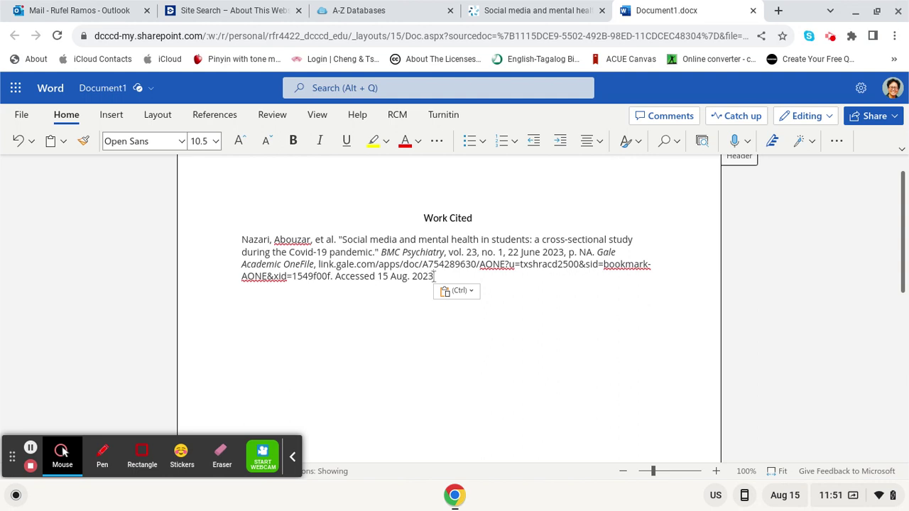
drag(437, 276, 241, 245)
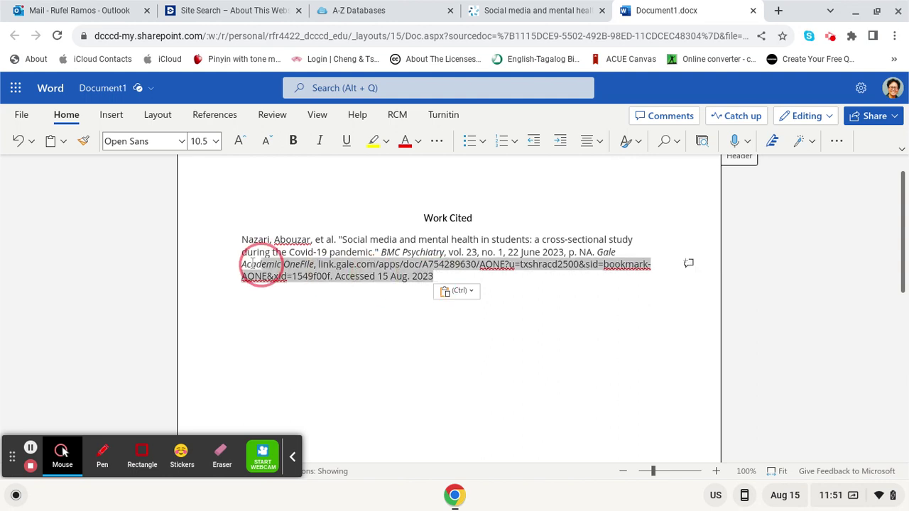
click(838, 142)
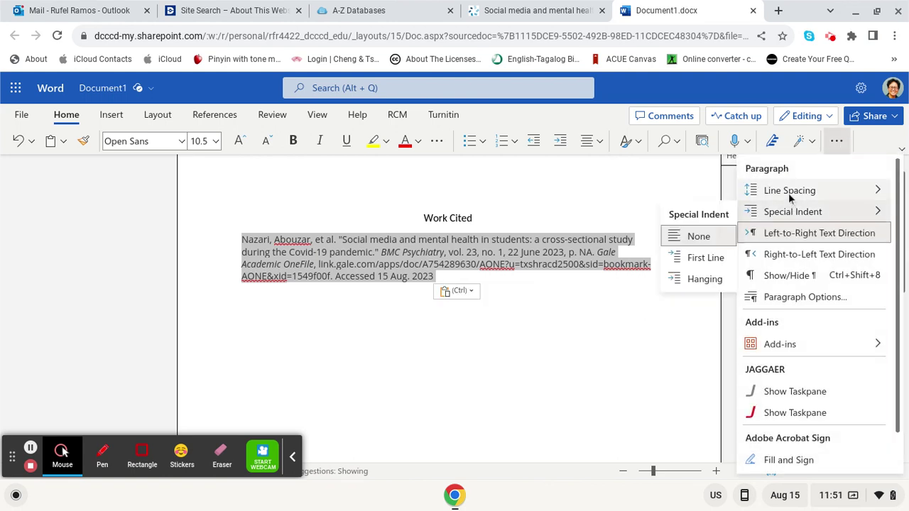
mouse_move(790, 191)
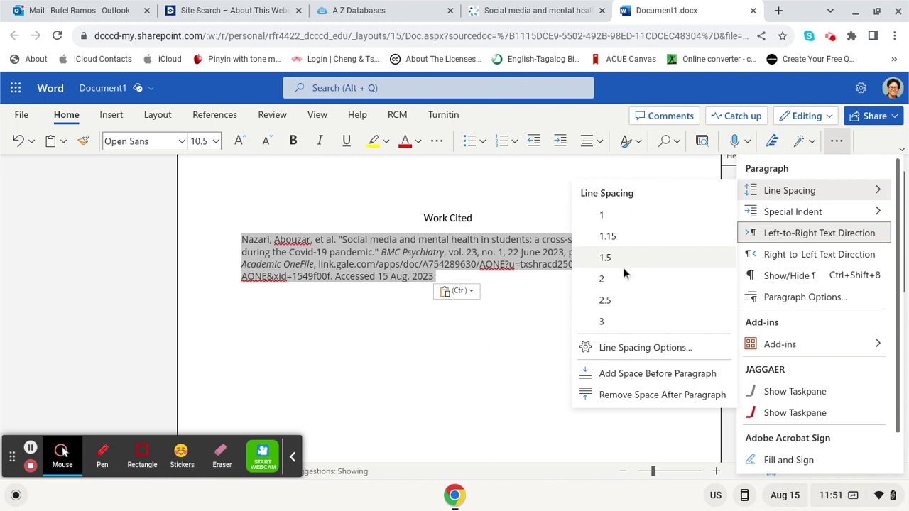
Step: Give the citation line spacing 2 and a hanging special indent
click(624, 274)
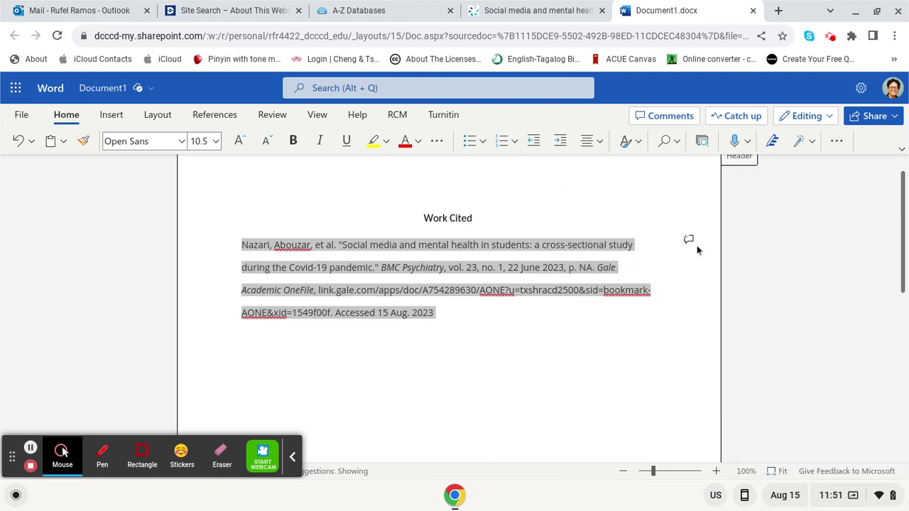
click(837, 142)
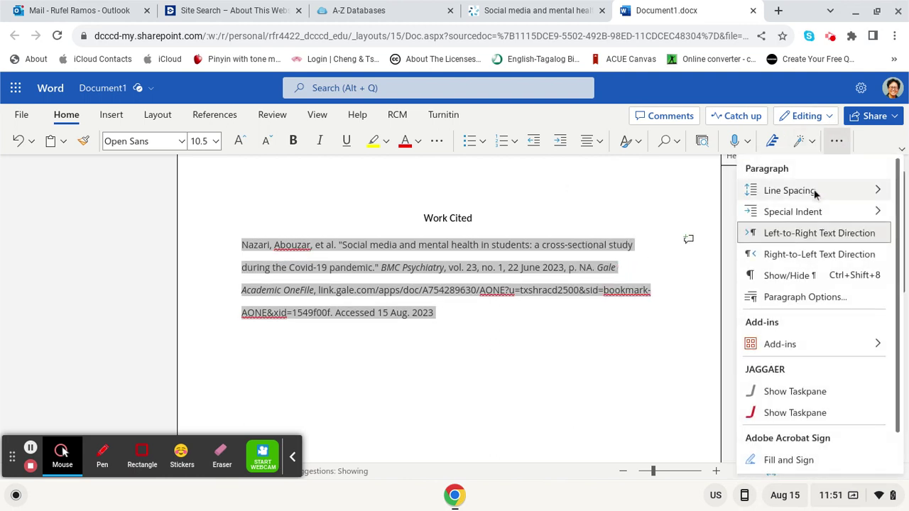
mouse_move(793, 211)
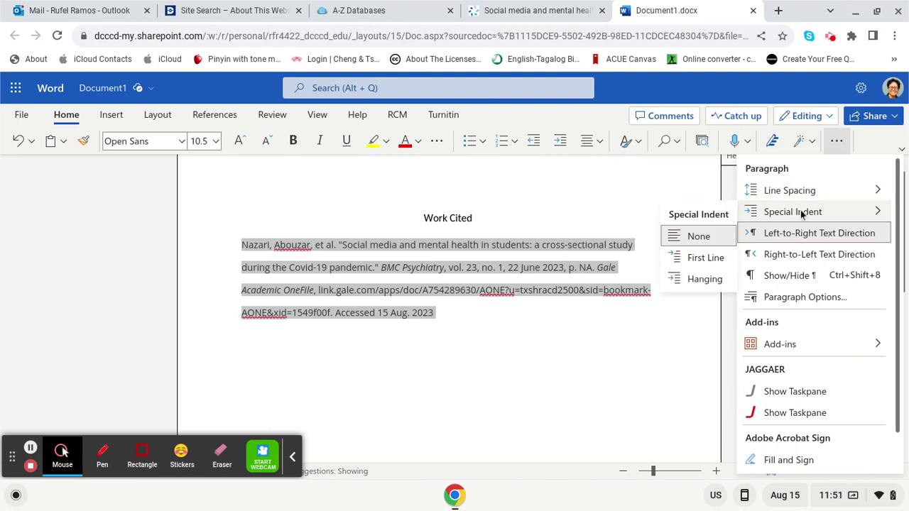
click(693, 279)
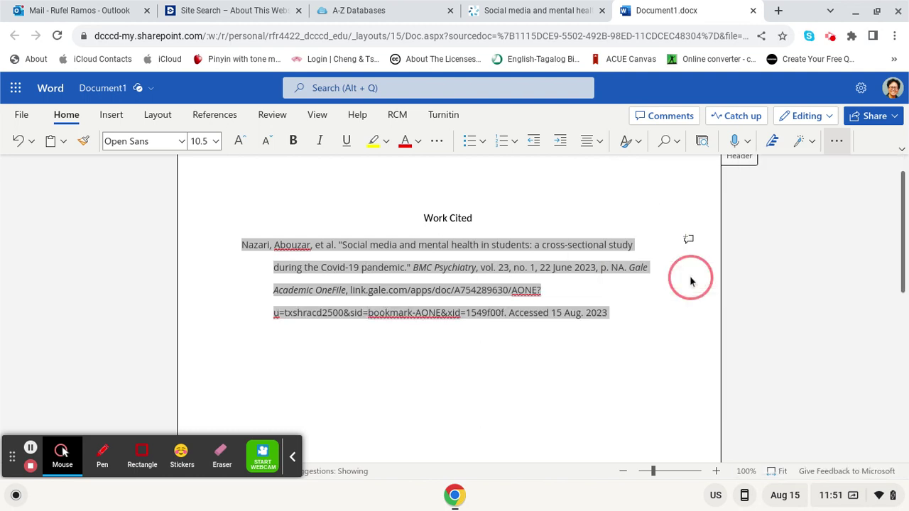
click(613, 318)
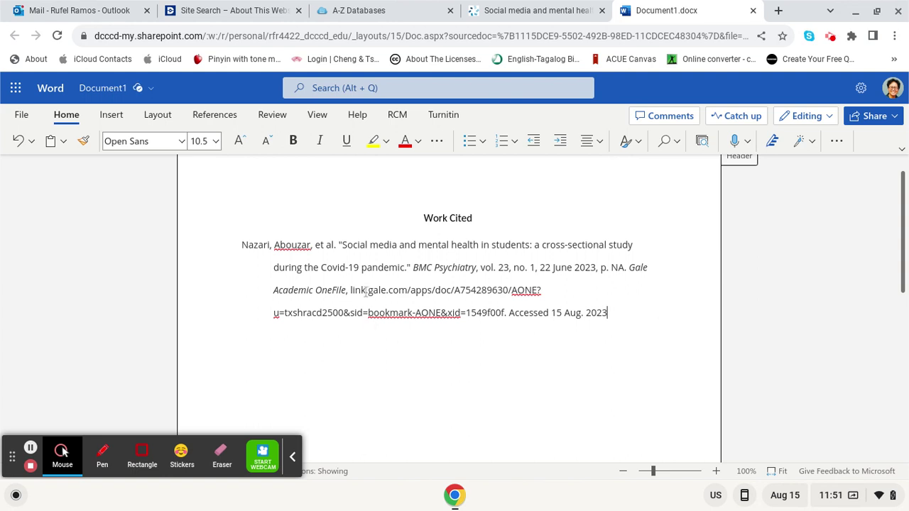
Step: Close the Citation Tools dialog on the Gale article and go back to Document1.docx
click(533, 10)
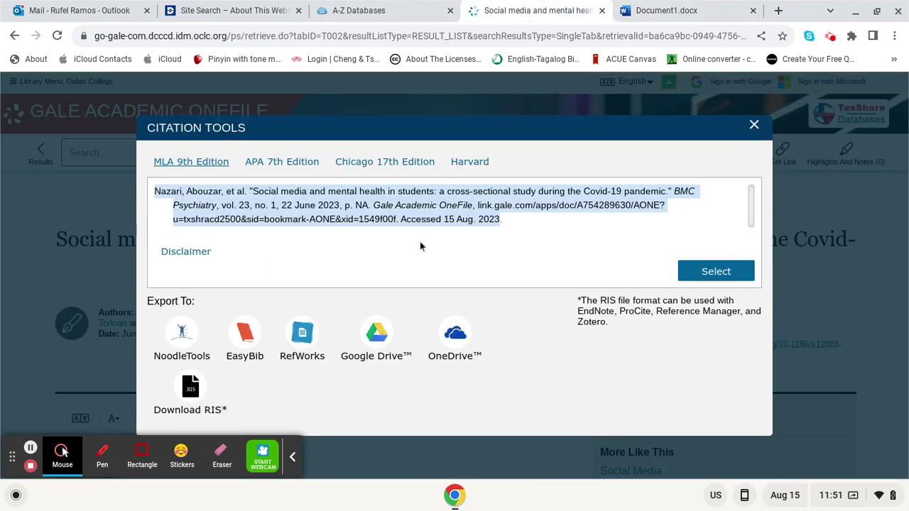
click(755, 125)
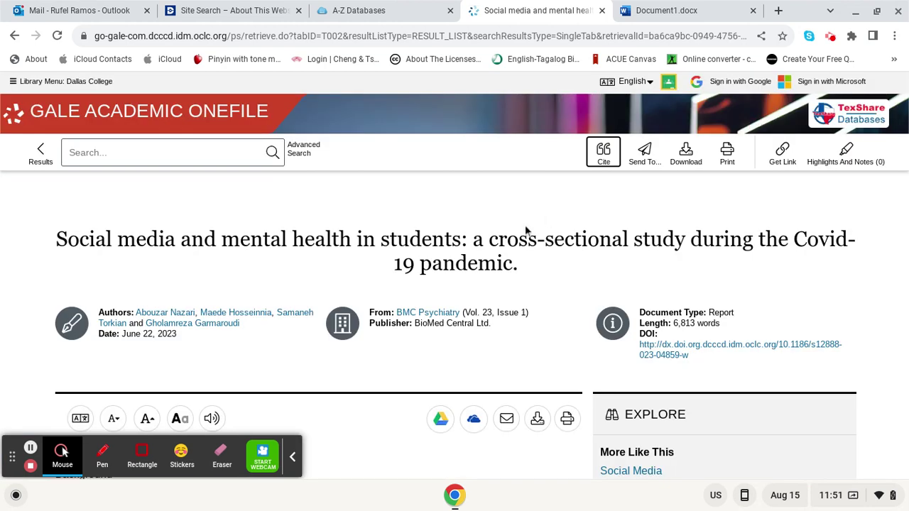
scroll(486, 355, down, 10)
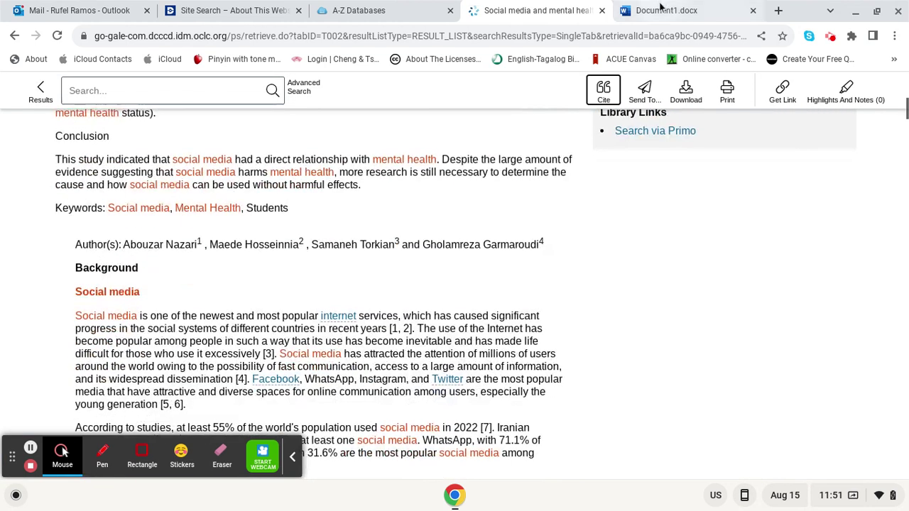
click(661, 9)
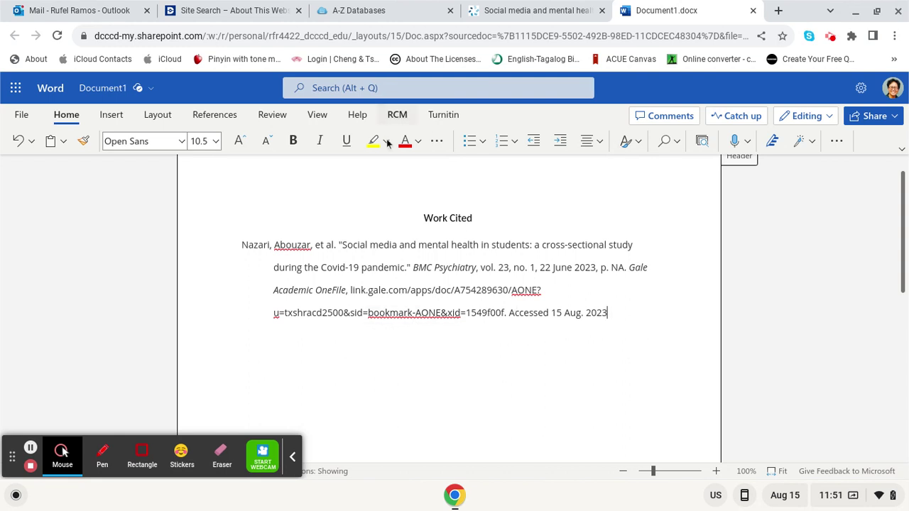
Step: Apply yellow text highlight to 'Nazari, Abouzar, et al.' in the citation
scroll(384, 168, down, 2)
scroll(384, 168, up, 3)
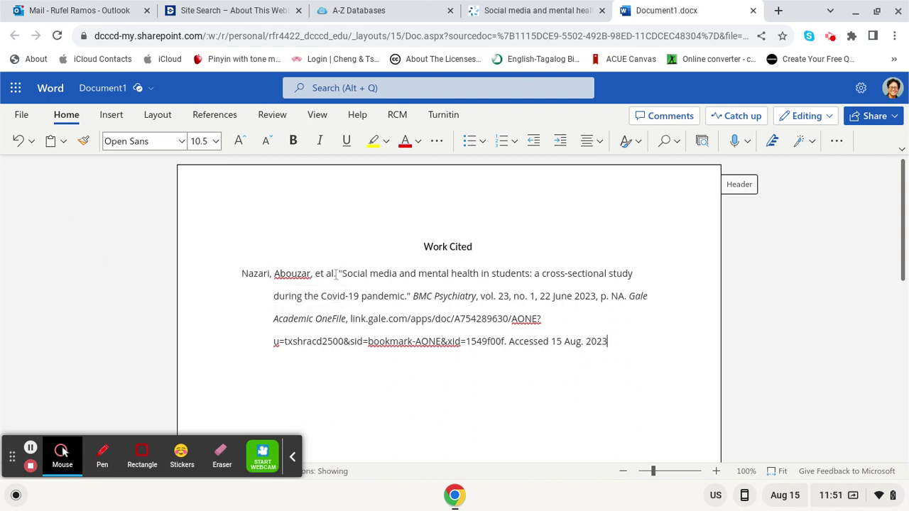
drag(337, 274, 245, 277)
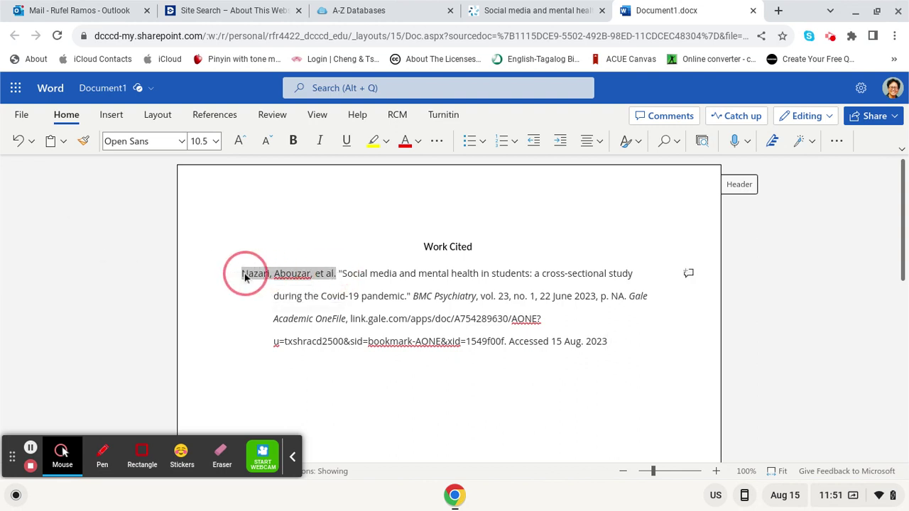
click(370, 149)
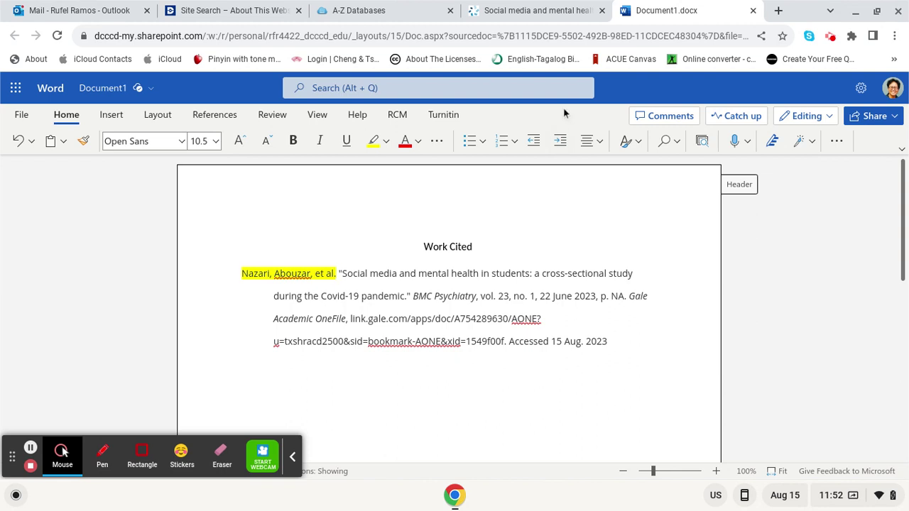
Step: Go to the A-Z Databases tab and decline the Reference Librarians chat popup
click(530, 11)
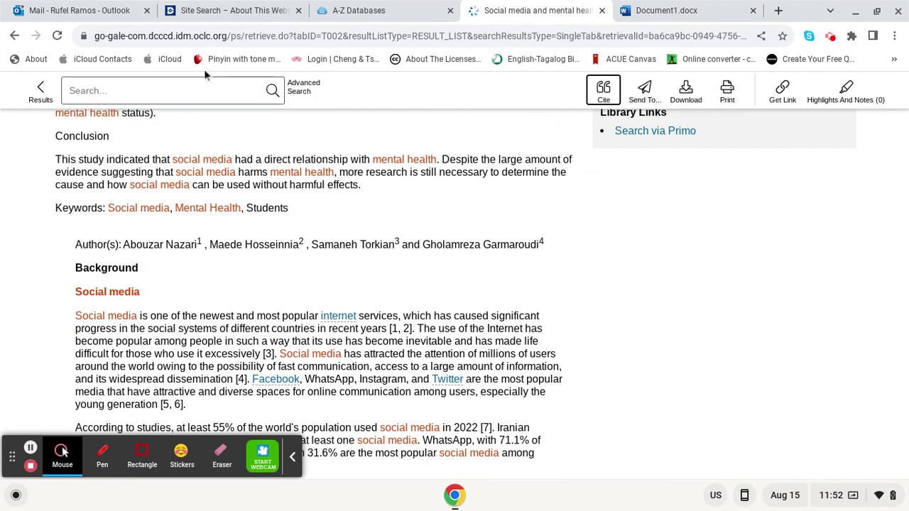
click(369, 14)
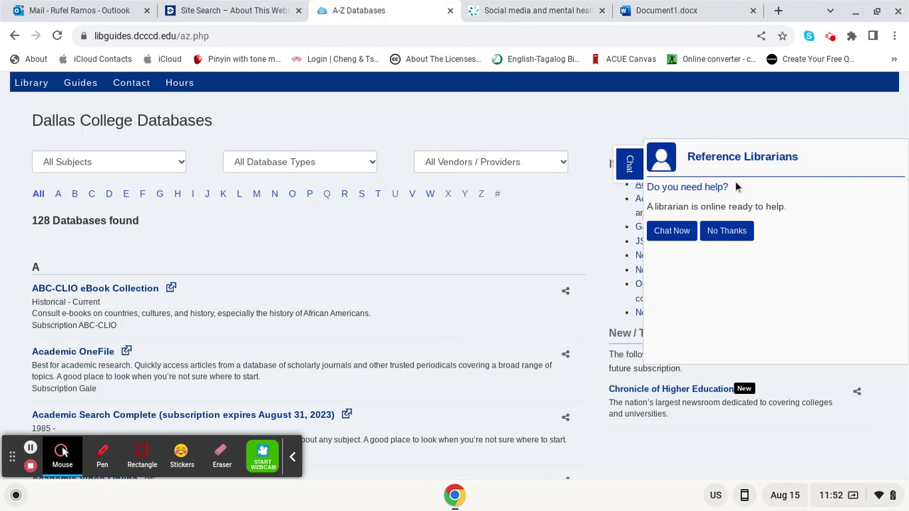
click(727, 231)
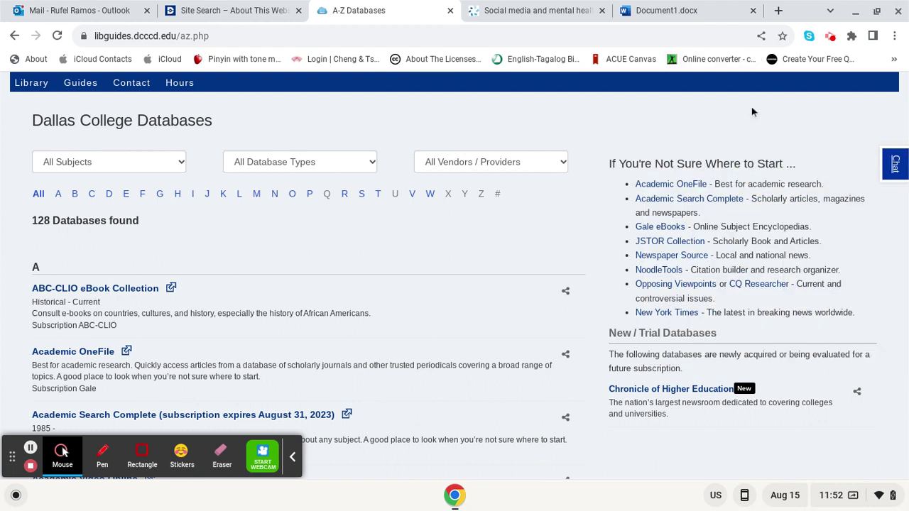